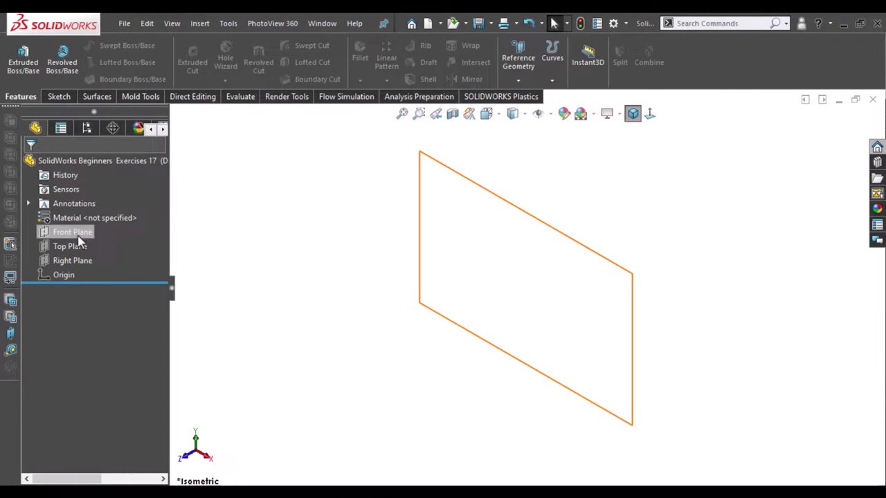
Step: Start a Front Plane sketch and draw a large corner rectangle from the origin
left_click(73, 232)
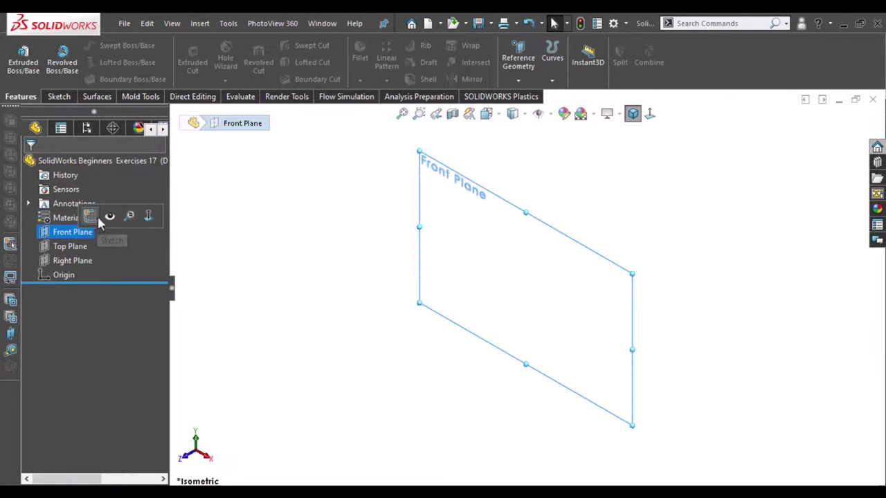
left_click(97, 215)
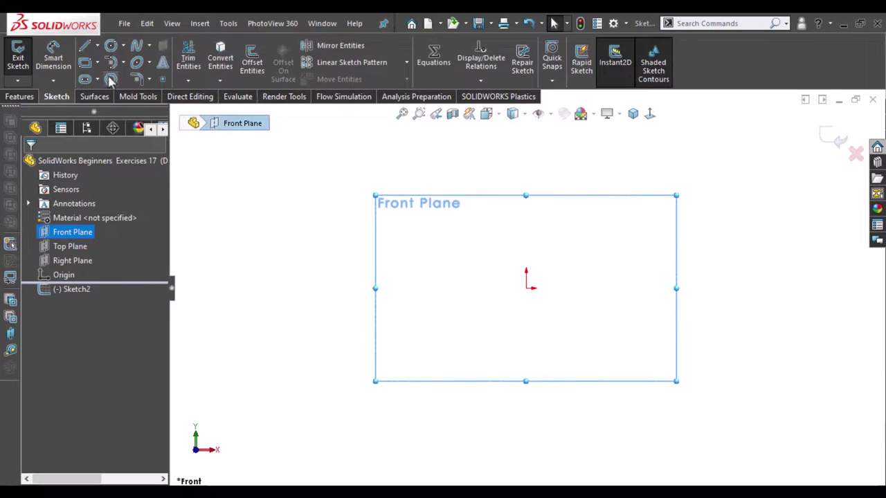
left_click(526, 288)
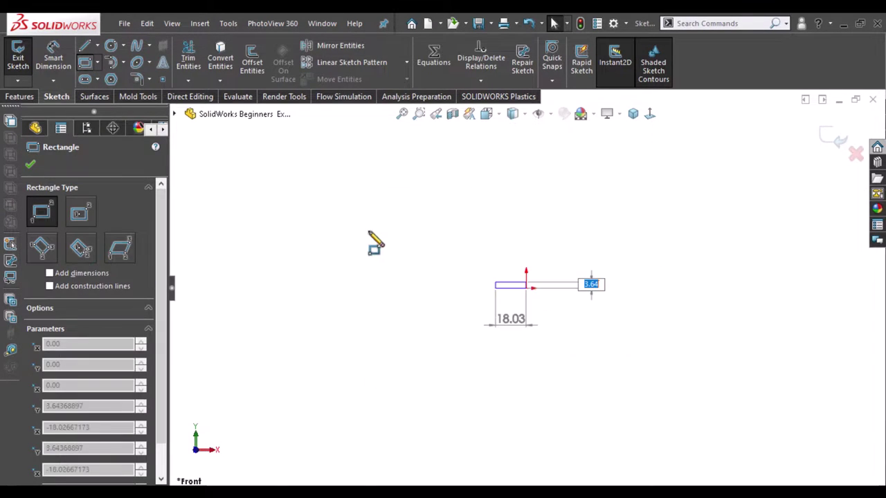
left_click(308, 247)
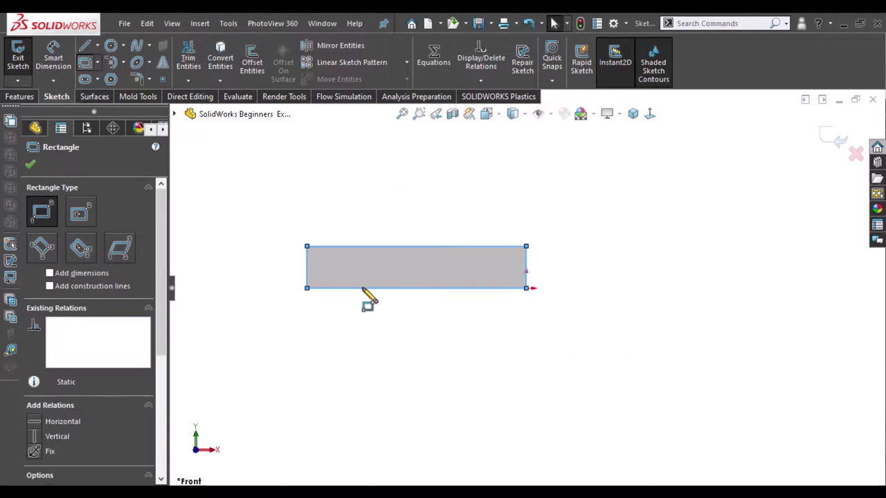
Step: Draw a small rectangle along the large rectangle's bottom edge
left_click(322, 288)
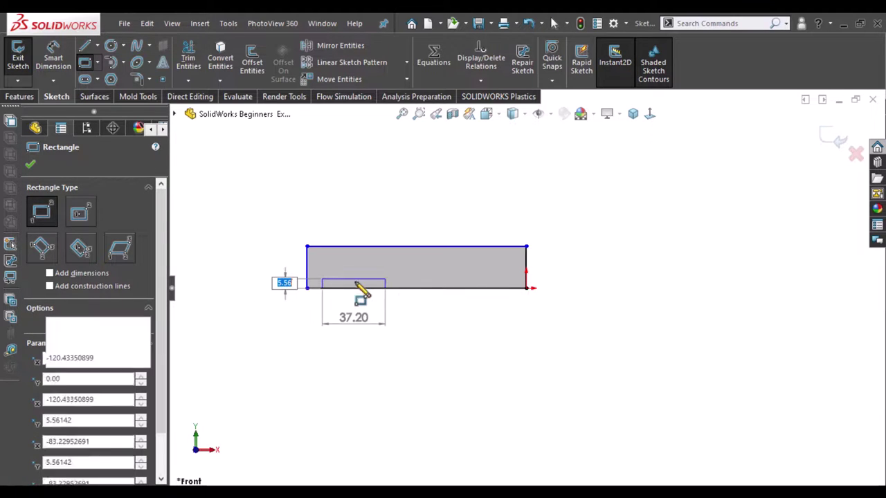
left_click(386, 278)
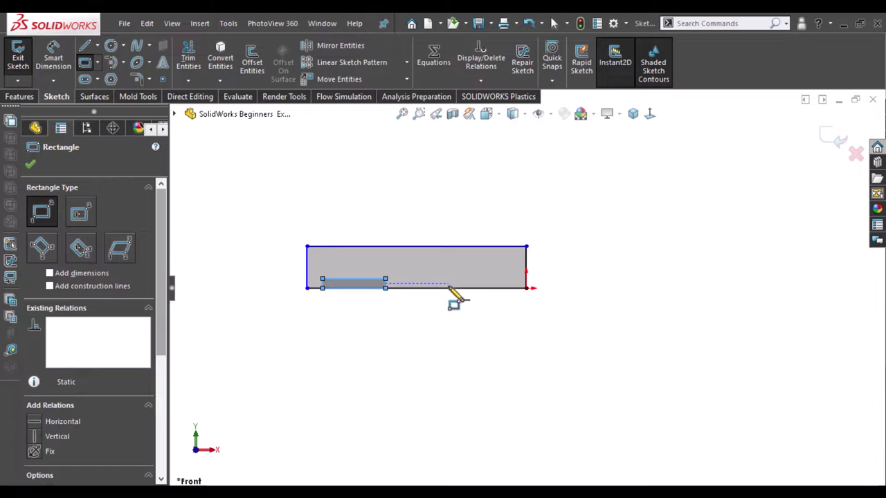
key("Escape")
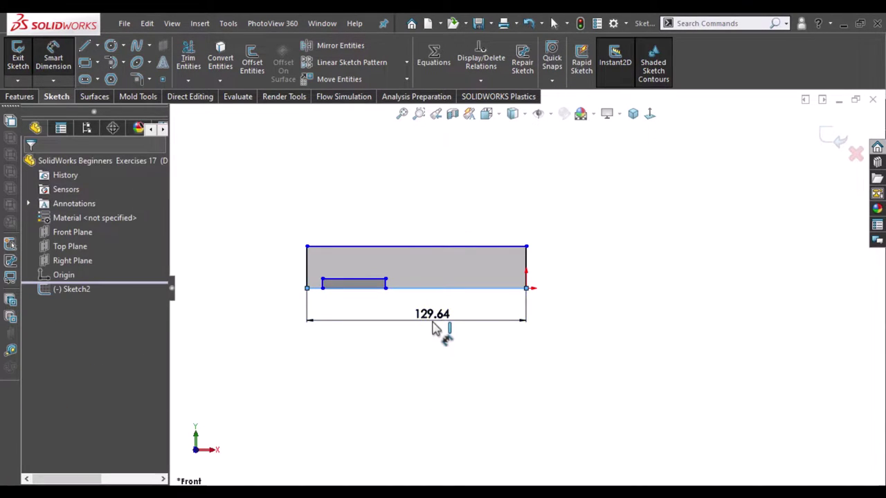
Step: Dimension the large rectangle 200 wide and 60 tall
left_click(433, 329)
type("2")
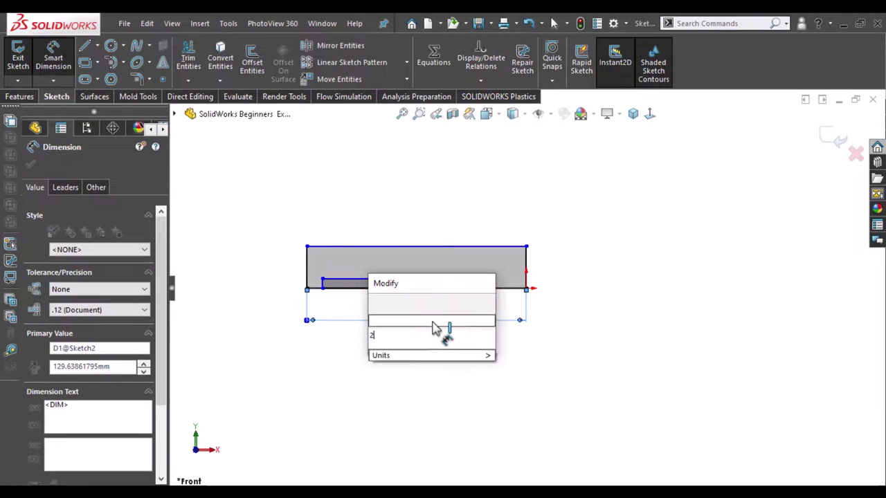
type("00")
key("Return")
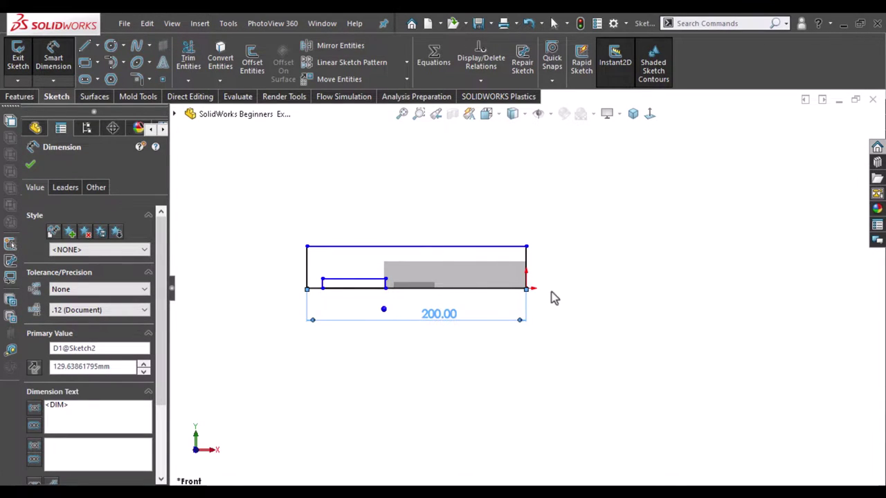
left_click(594, 263)
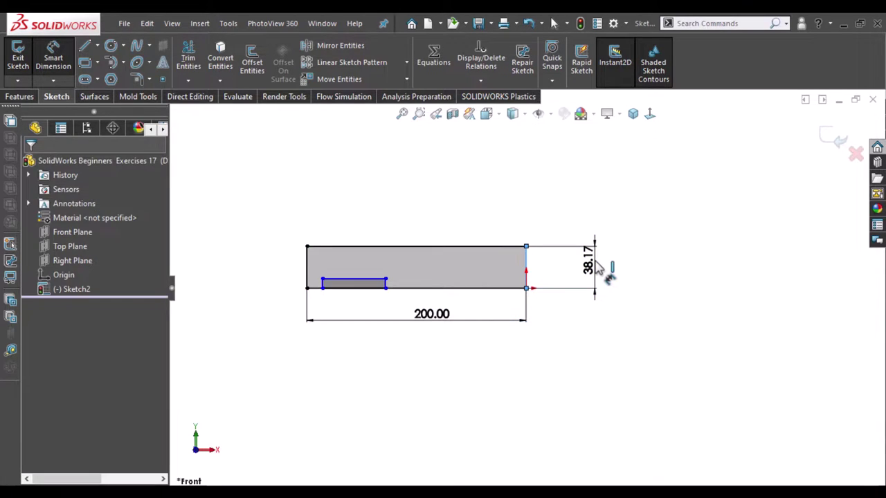
left_click(599, 268)
key("Return")
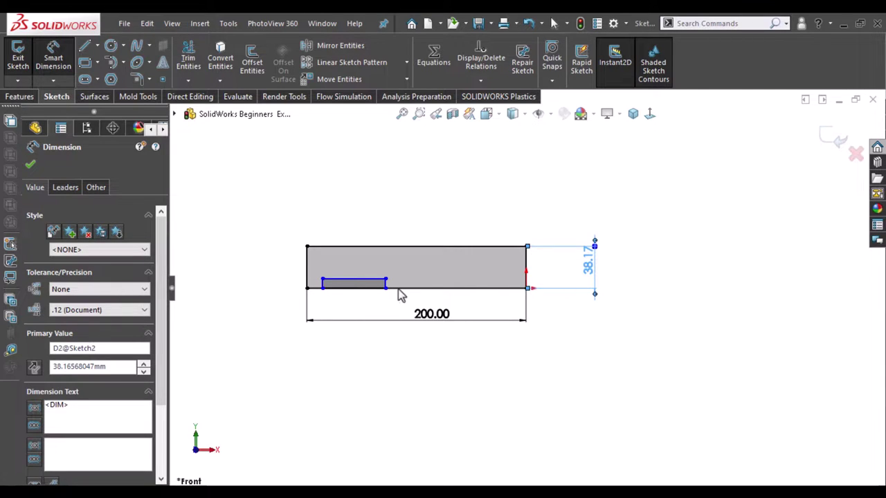
key("Escape")
key("f")
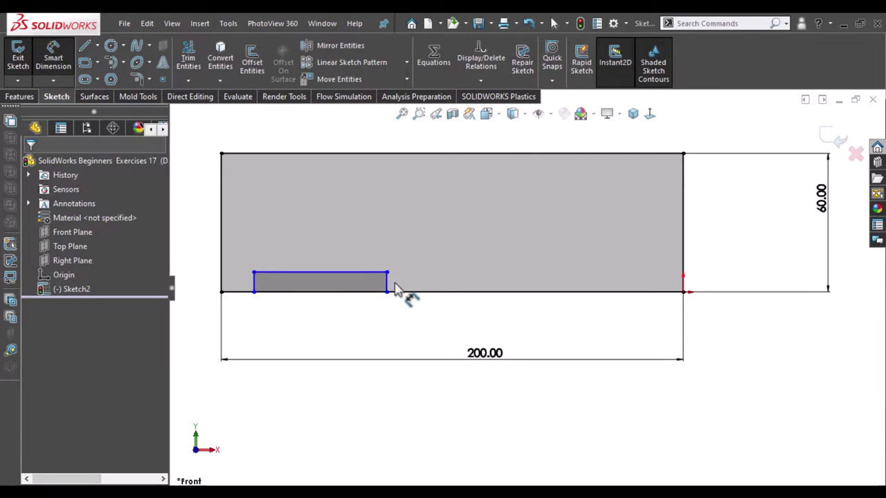
Step: Set the small rectangle's height to 30
left_click(408, 287)
left_click(408, 289)
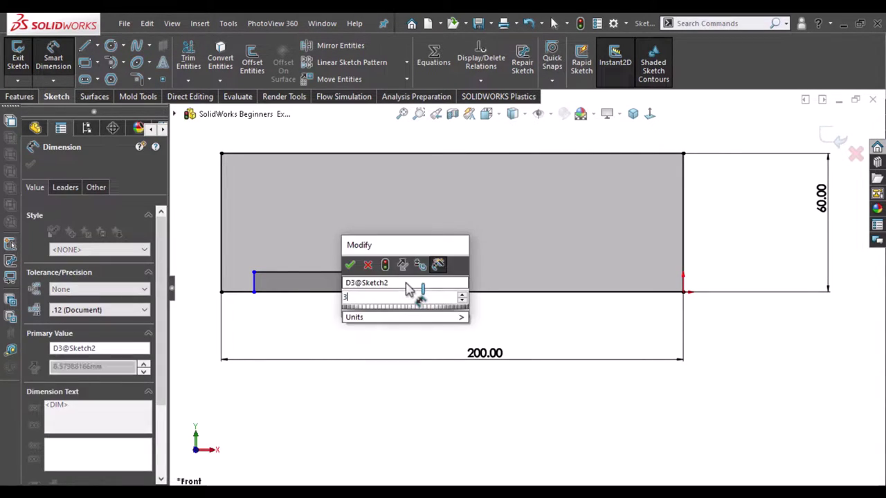
type("3")
key("Return")
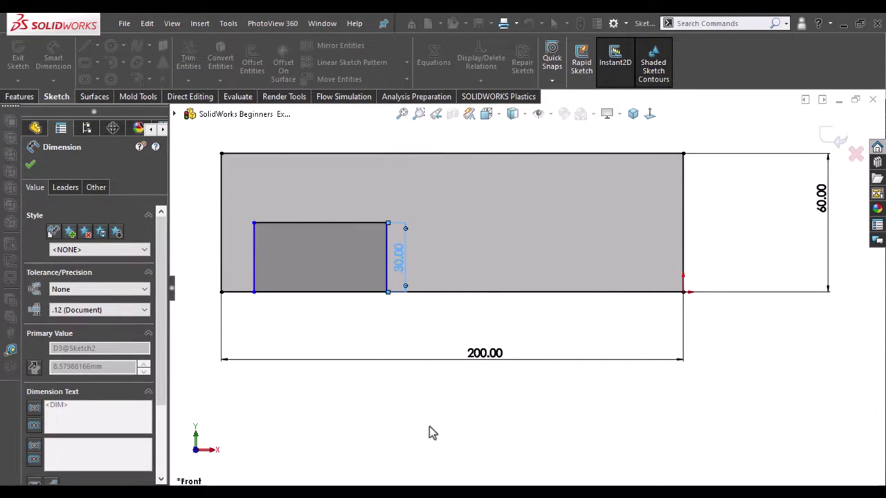
Step: Move the small rectangle and make its bottom midpoint coincide with the base's bottom midpoint
left_click(368, 292)
left_click(343, 257)
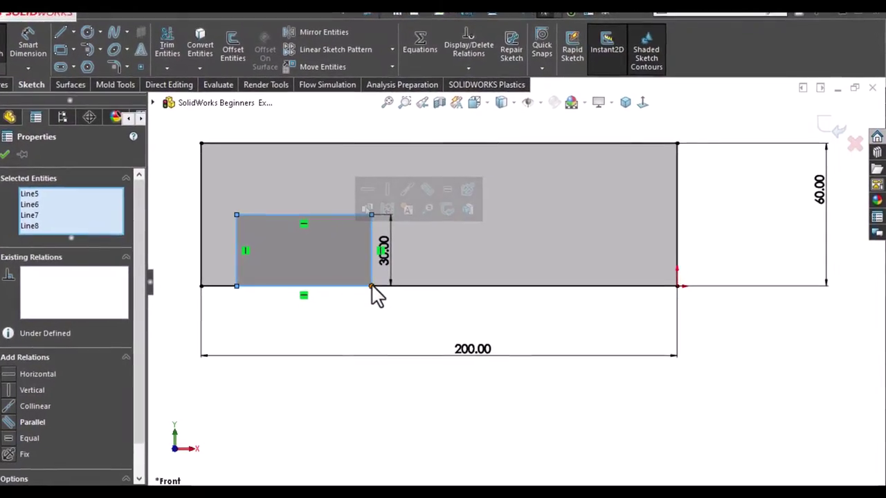
left_click_drag(376, 287, 376, 241)
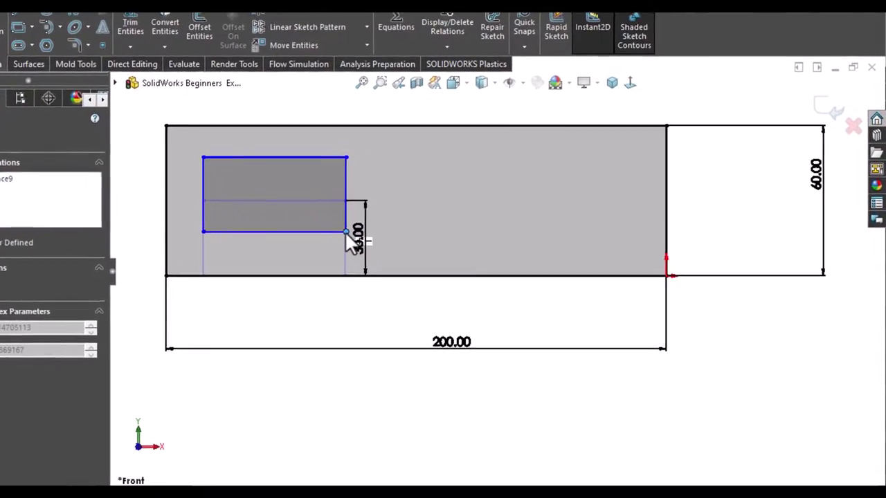
key("ctrl")
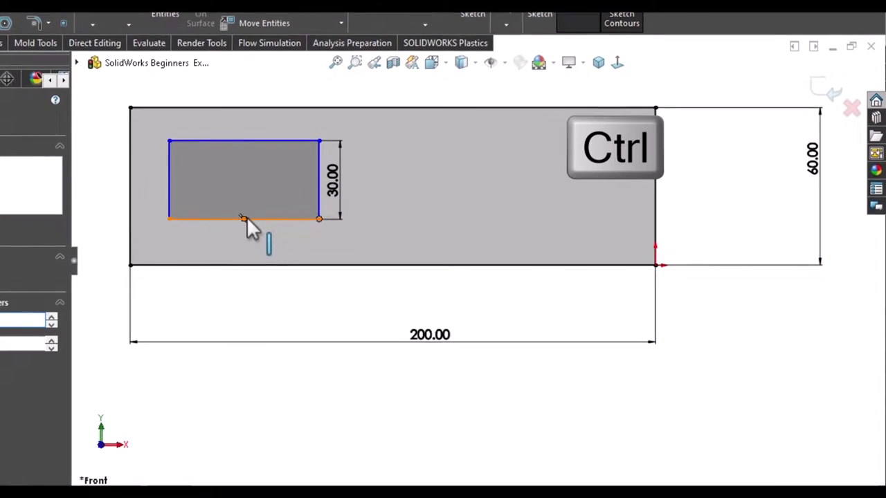
left_click(244, 219, "ctrl")
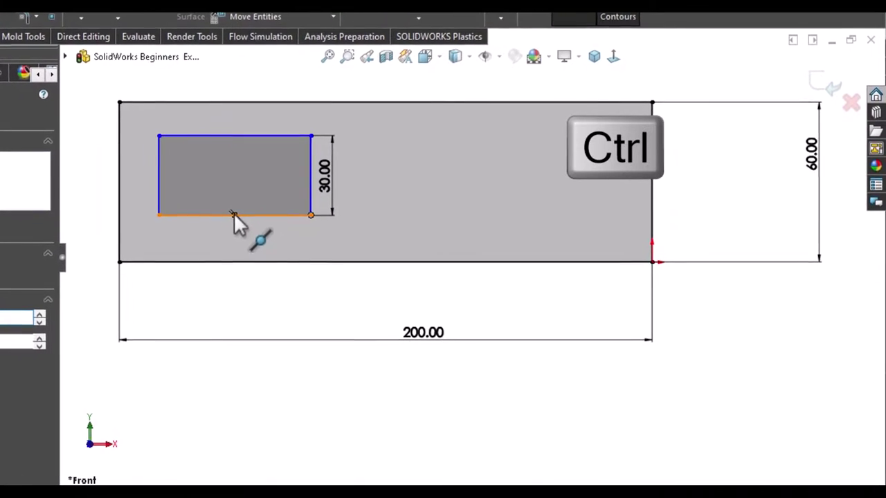
left_click(355, 249, "ctrl")
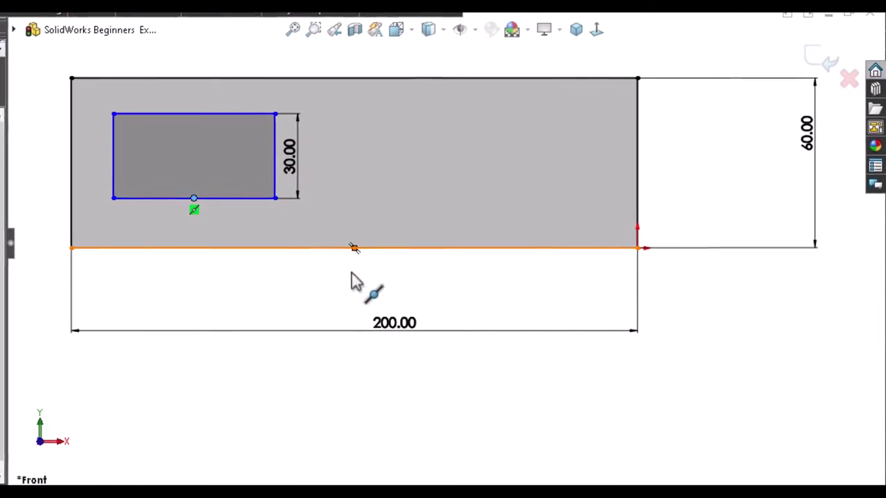
left_click(425, 197)
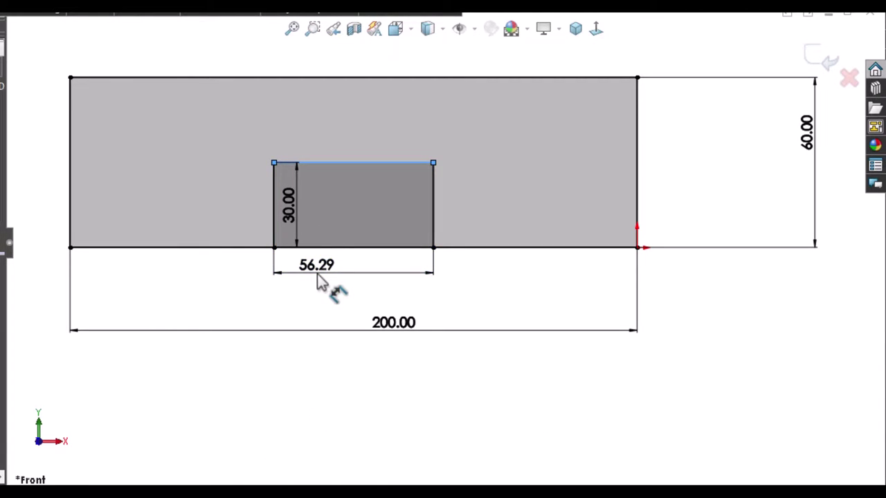
Step: Dimension the small rectangle's width to 75
left_click(320, 281)
key("Return")
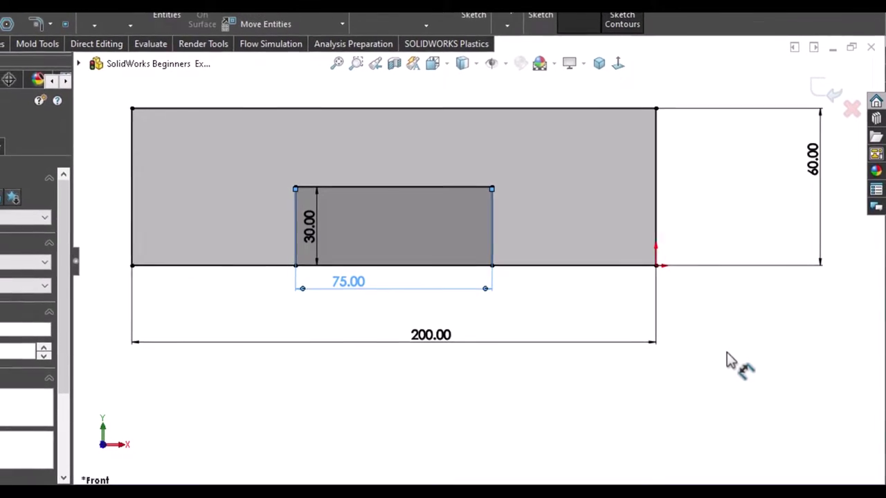
type("75")
left_click(716, 259)
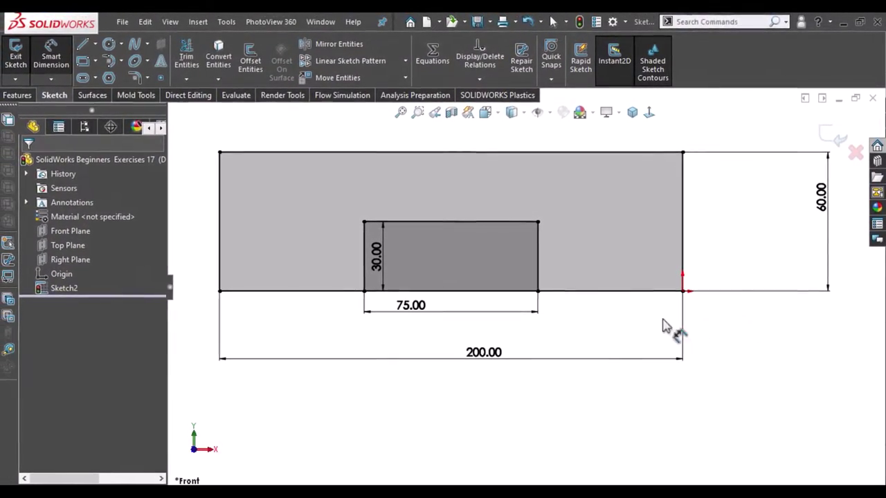
left_click(21, 96)
type("220")
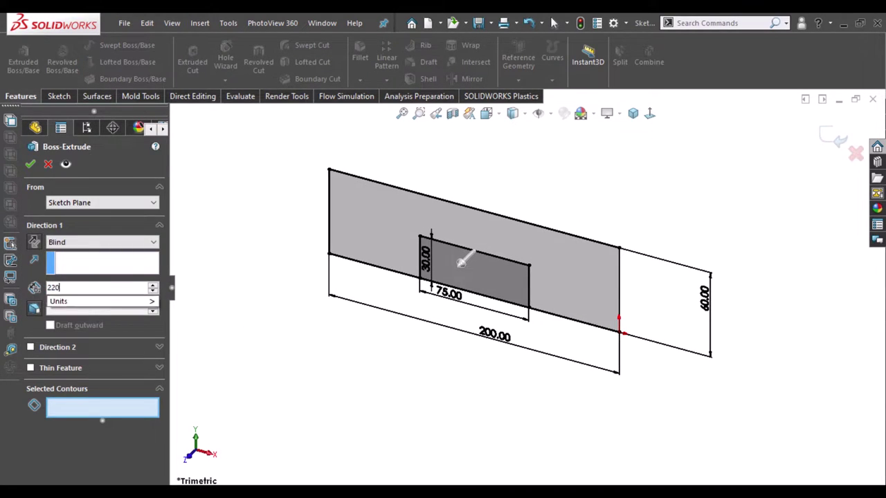
Step: Extrude the sketch Blind 220 mm in the reversed direction and zoom to fit
left_click(361, 209)
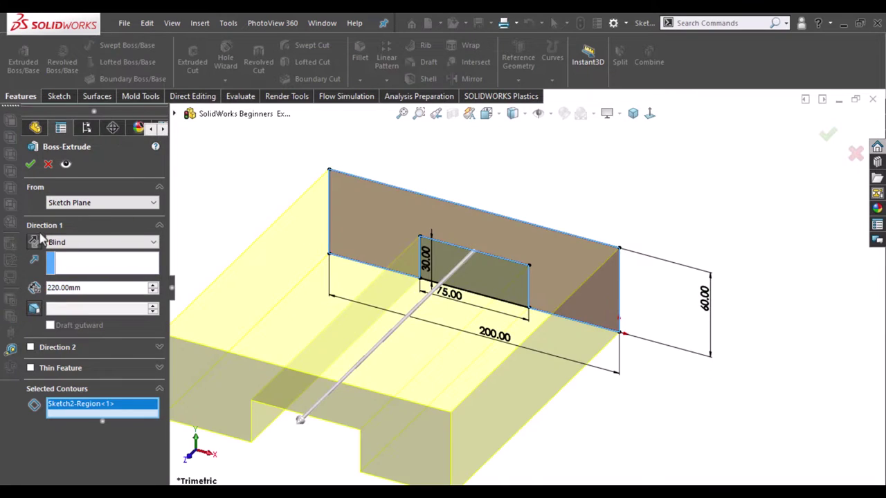
left_click(32, 244)
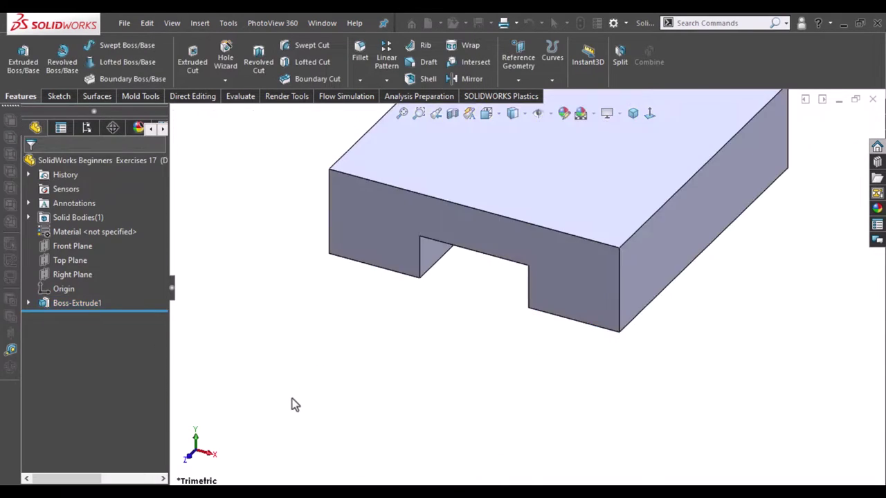
key("f")
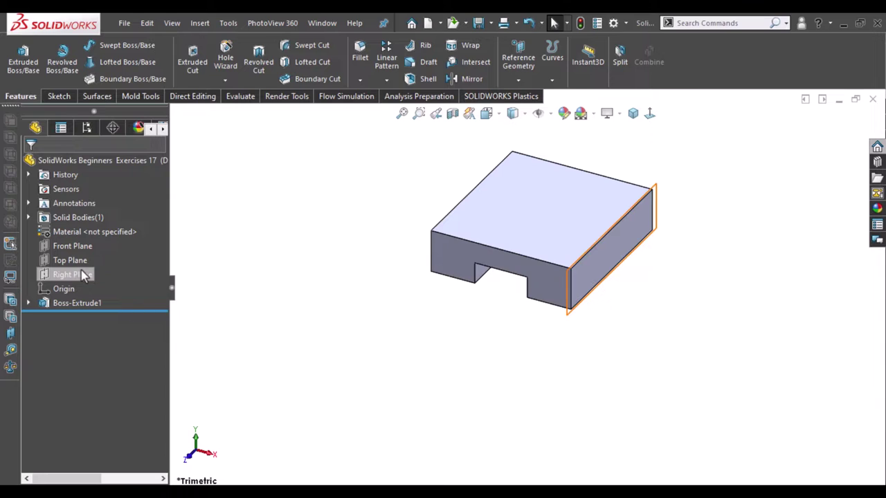
Step: Open a new sketch on the block's right end face and view it Normal To
left_click(81, 271)
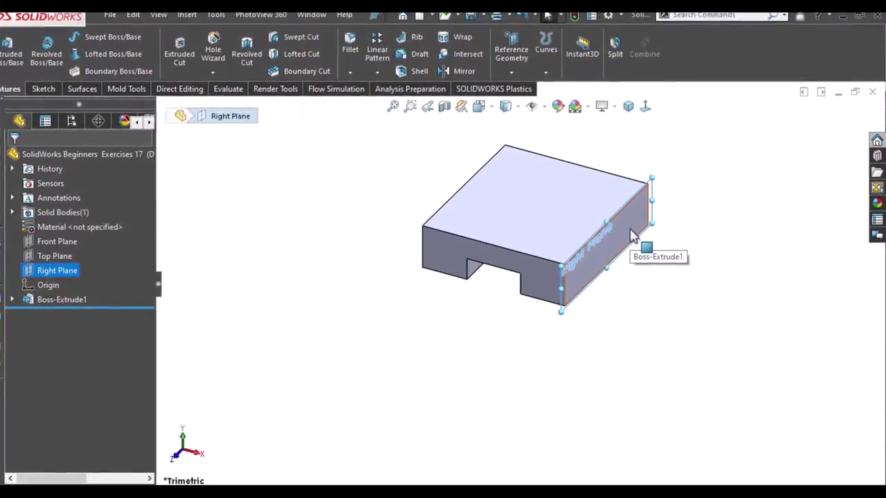
left_click(621, 234)
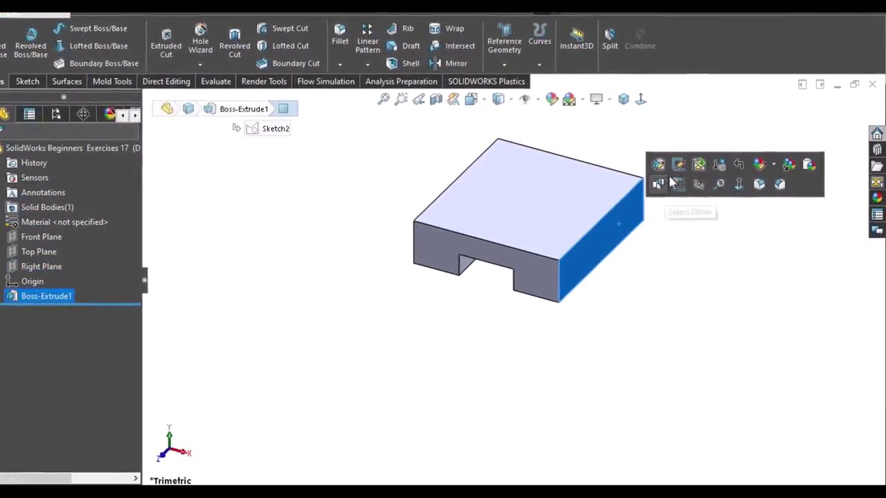
left_click(678, 187)
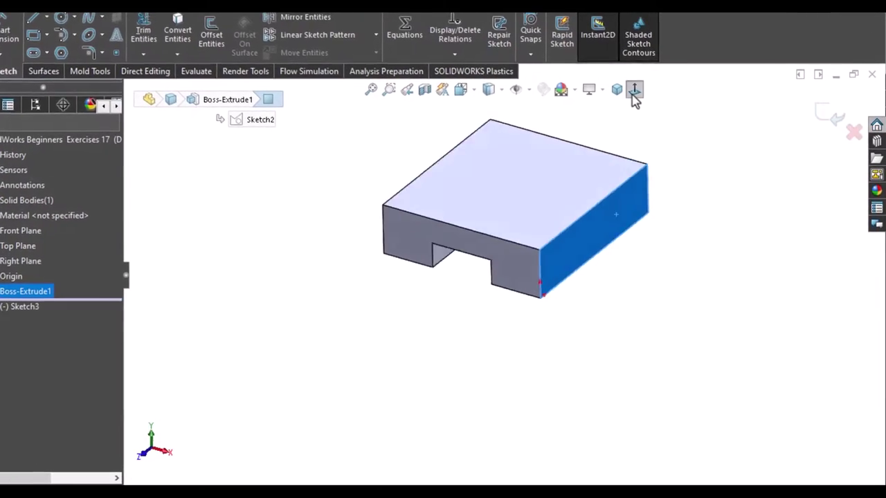
left_click(636, 92)
Step: Draw a rectangle above the block and an arc capping its right end
right_click_drag(689, 242, 660, 223)
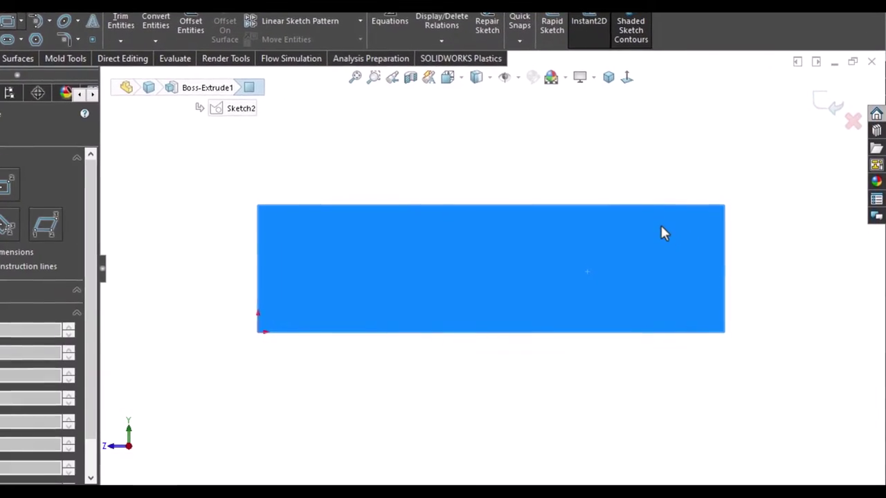
left_click(659, 225)
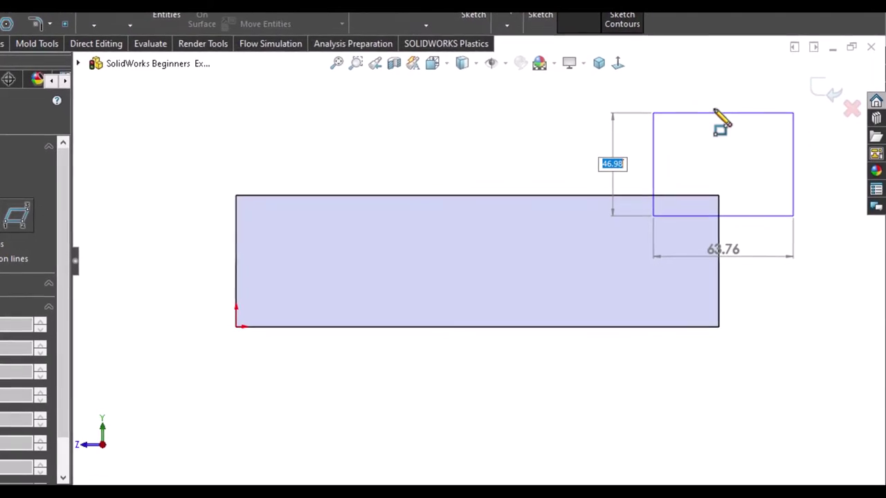
left_click(796, 122)
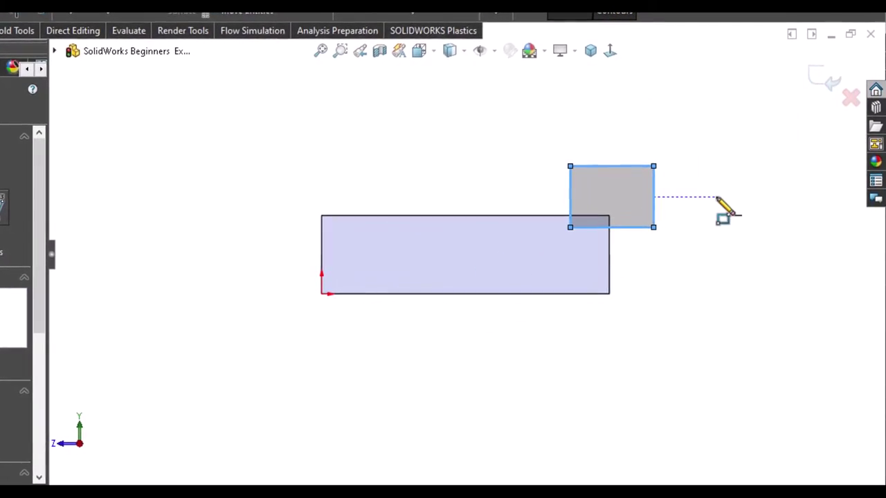
scroll(722, 210, "down", 3)
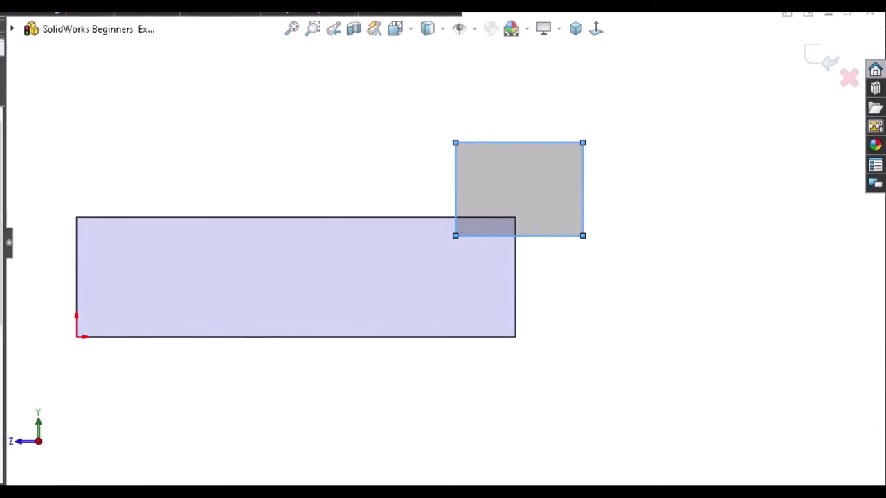
key("l")
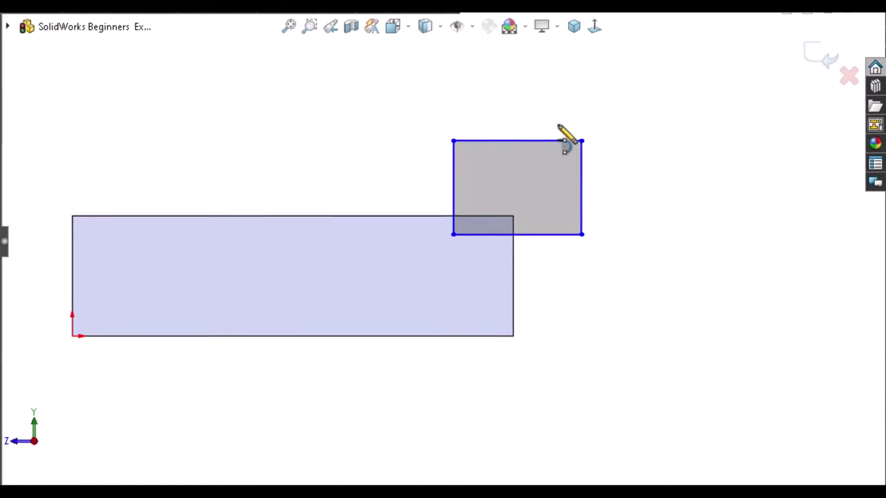
left_click(581, 141)
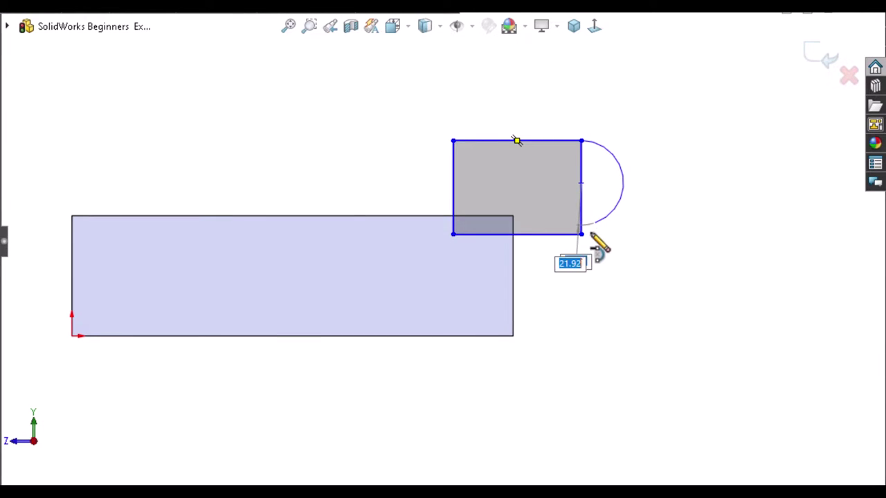
left_click(581, 234)
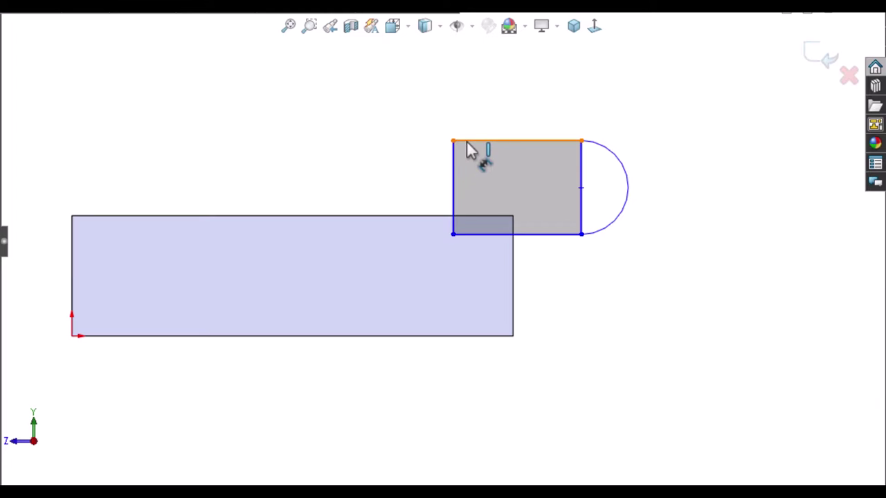
Step: Dimension the rectangle's vertical offset from the block and its 120 width
left_click(404, 216)
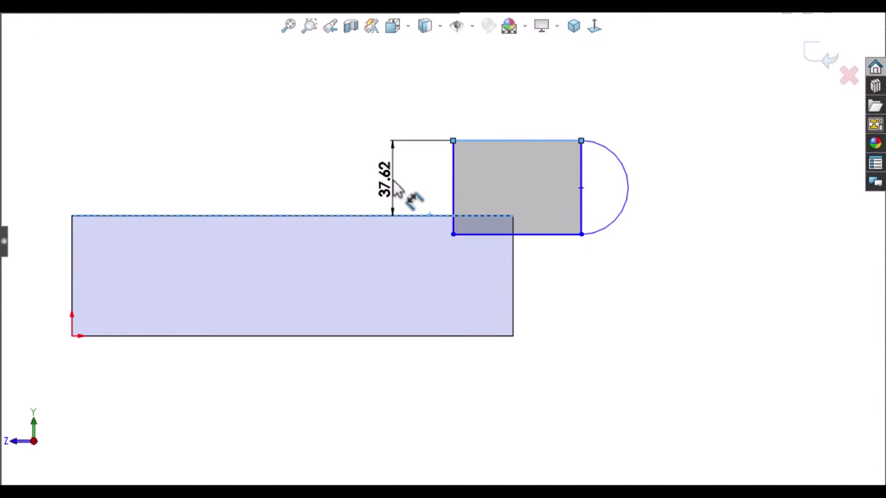
left_click(394, 188)
type("80")
key("Return")
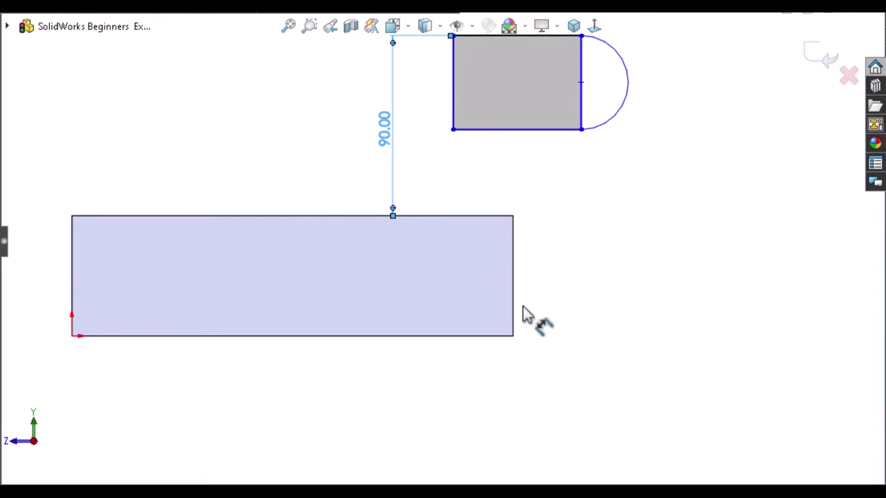
key("z")
key("z")
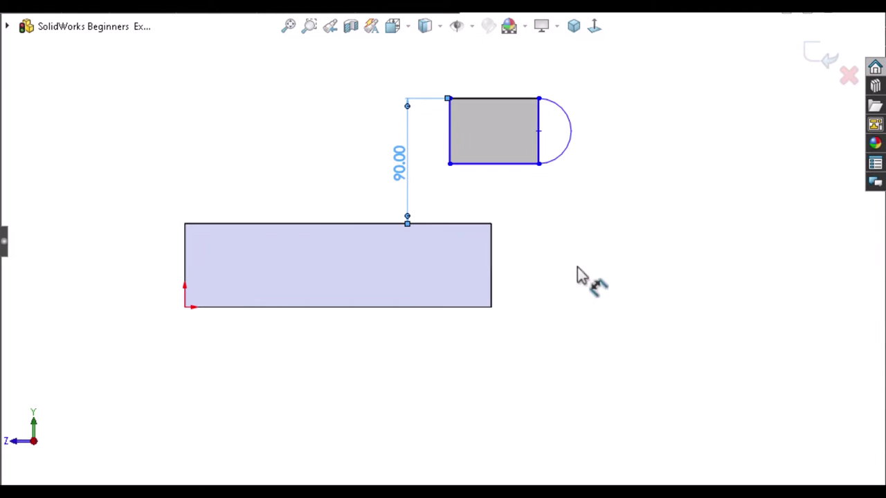
scroll(650, 201, "down", 1)
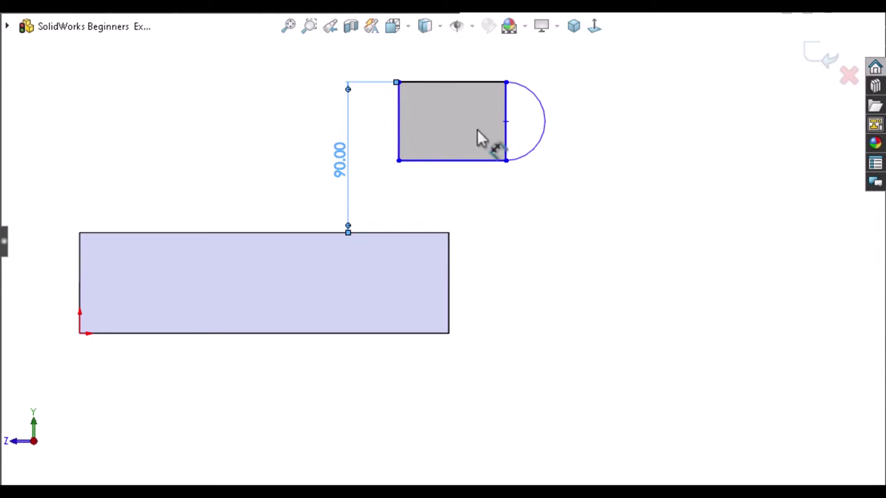
left_click(450, 68)
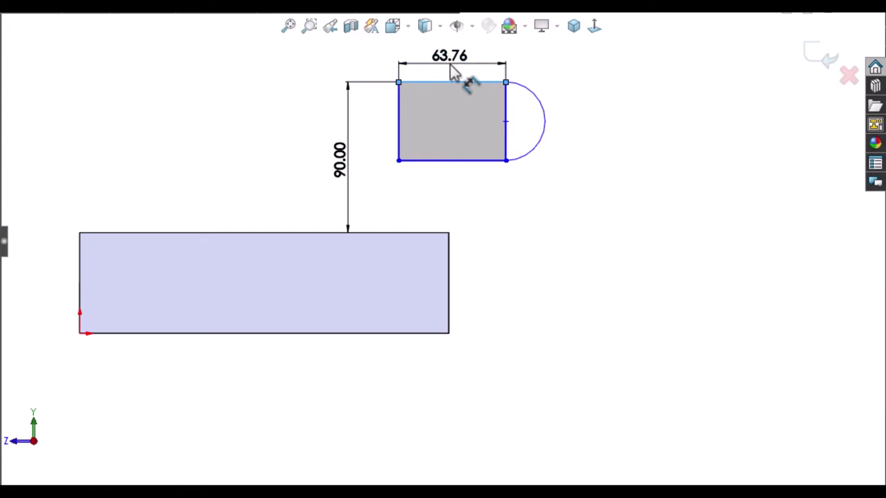
left_click(450, 65)
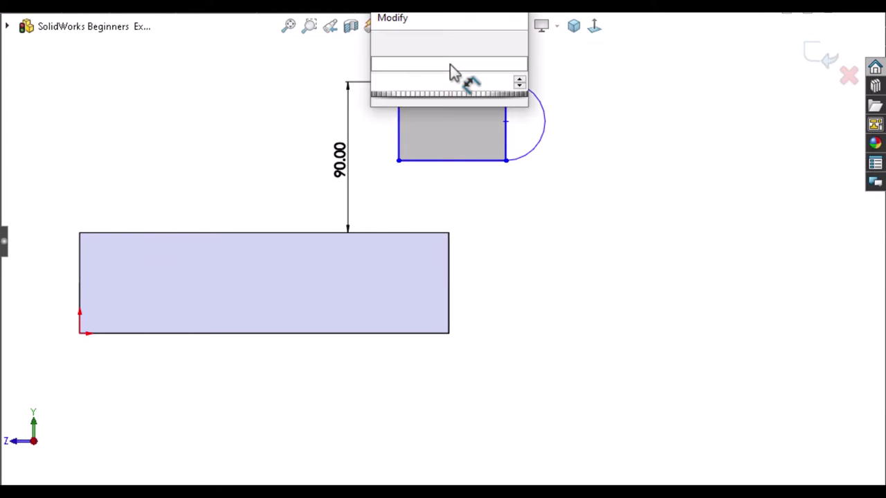
type("120")
key("Escape")
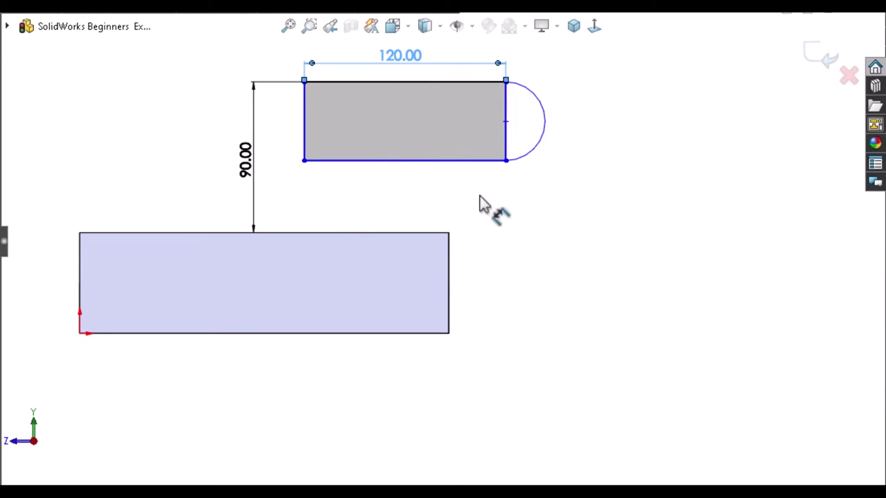
Step: Dimension the upper rectangle's horizontal offset from the block edge to 40
left_click(450, 252)
left_click(303, 124)
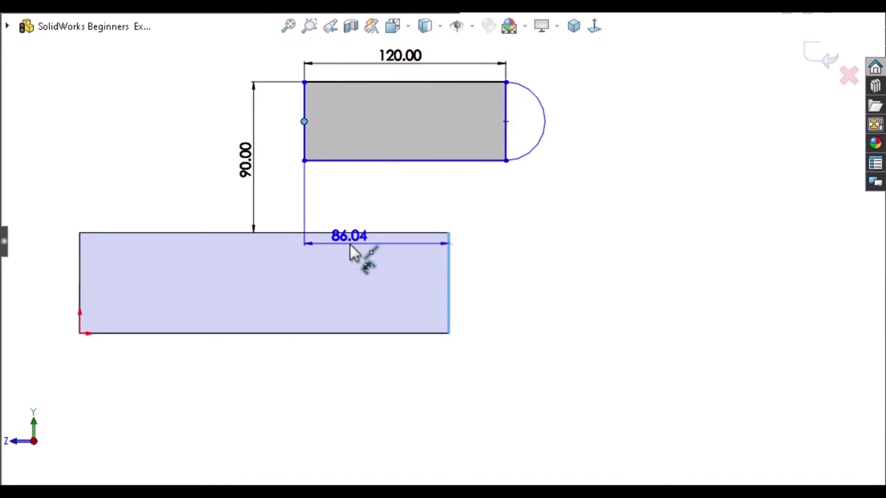
key("Escape")
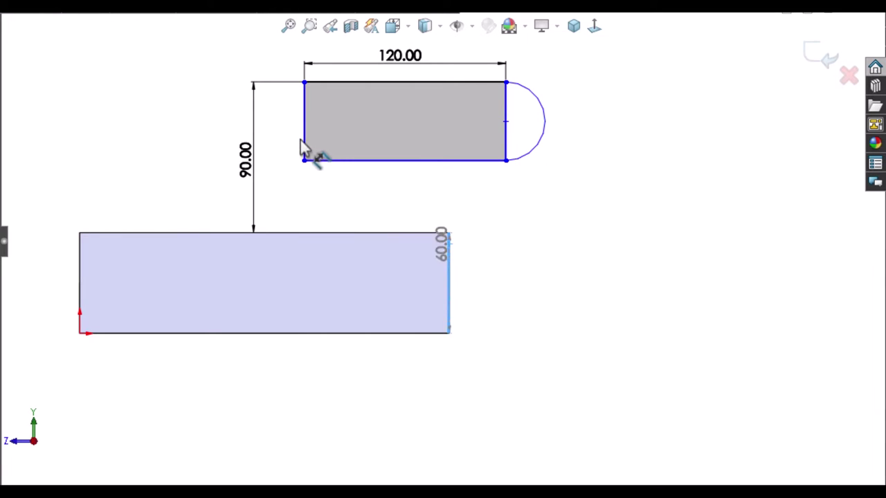
left_click(359, 261)
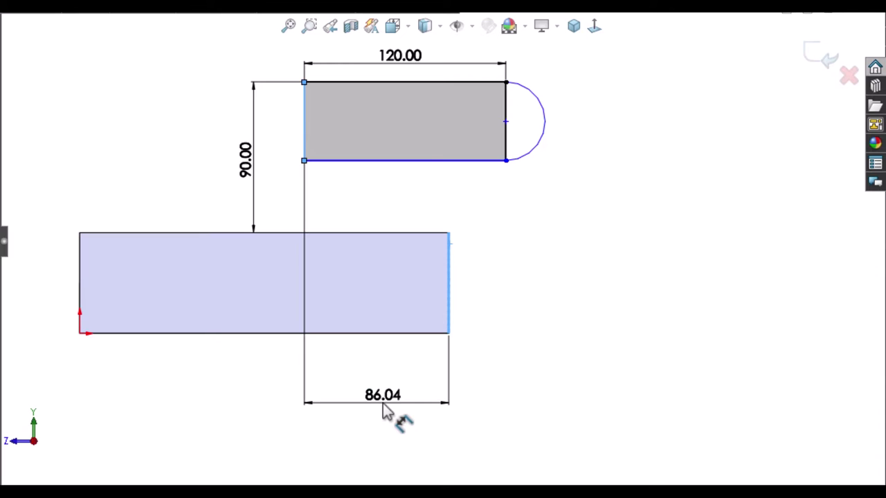
left_click(382, 403)
key("Escape")
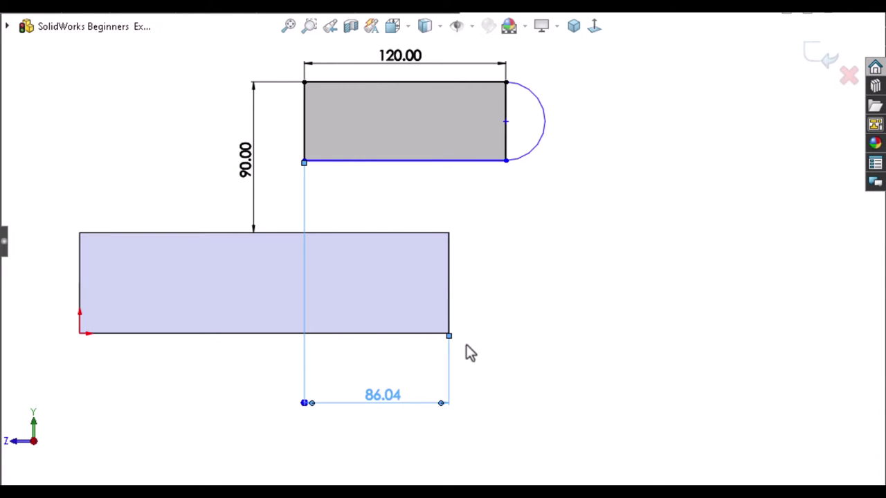
type("40")
key("Return")
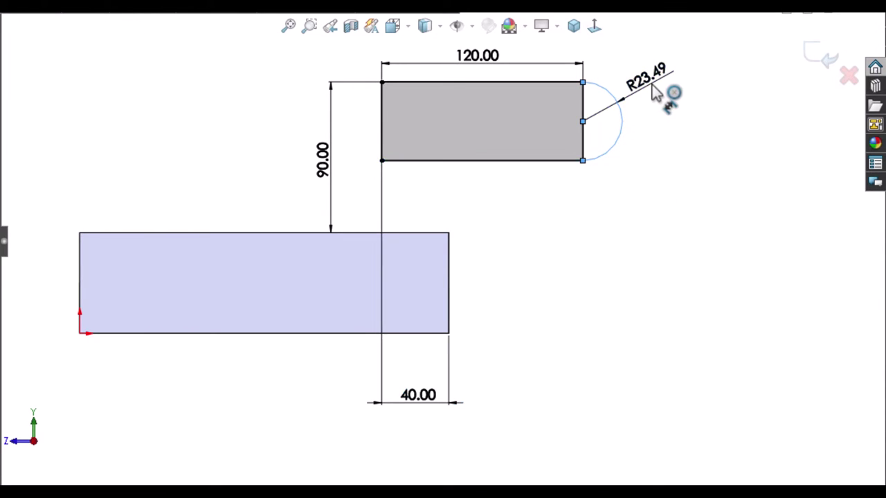
Step: Dimension the arc's radius and draw a circle centred on the arc
left_click(656, 93)
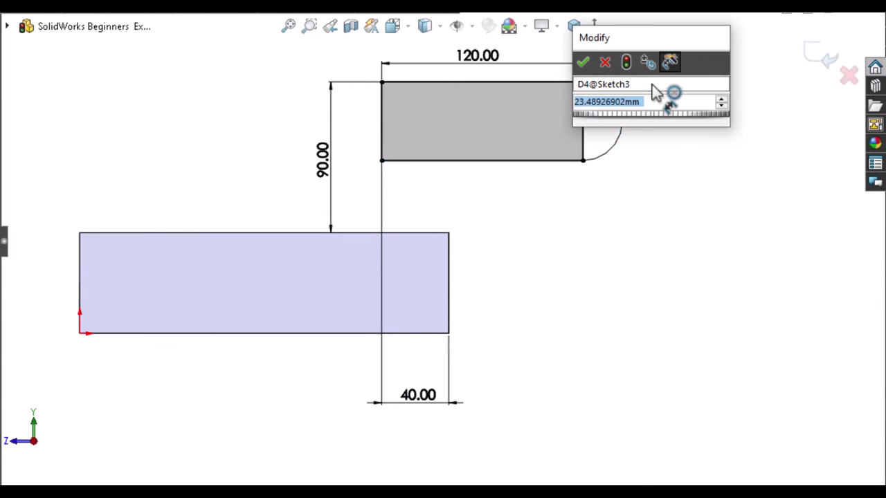
type("40")
key("Return")
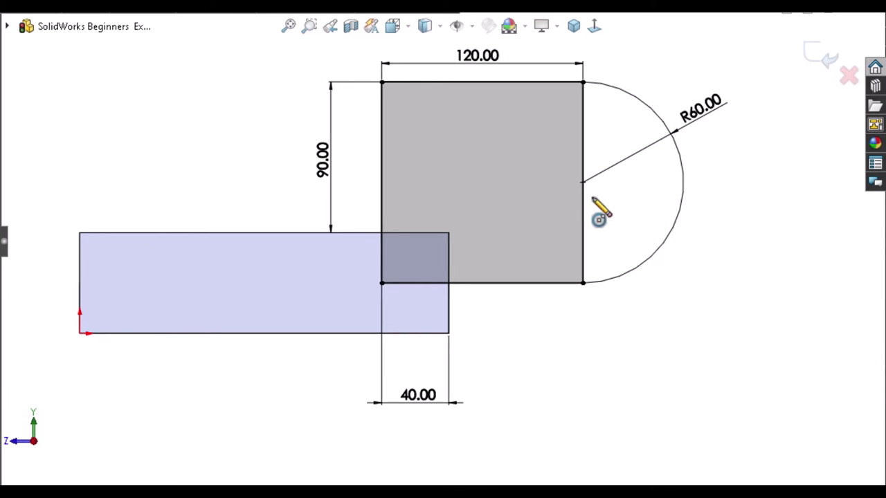
left_click(582, 182)
left_click(531, 165)
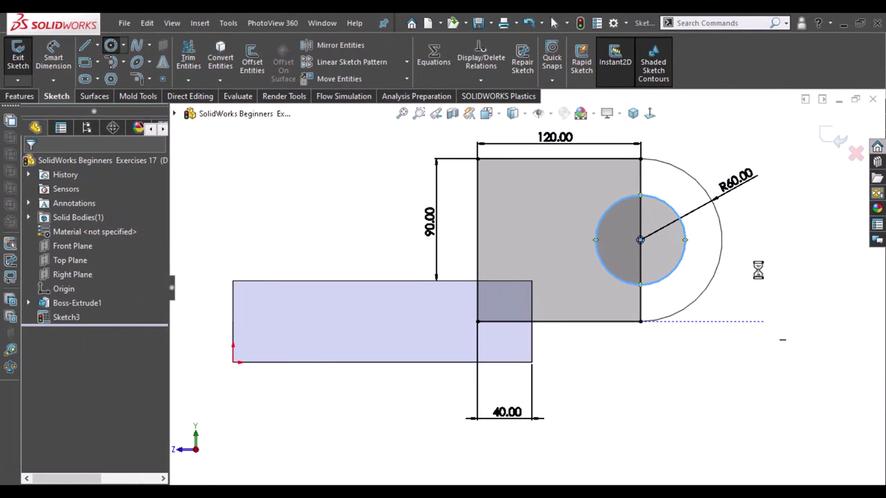
Step: Reopen Sketch3 and dimension the inner circle to Ø50
left_click(759, 270)
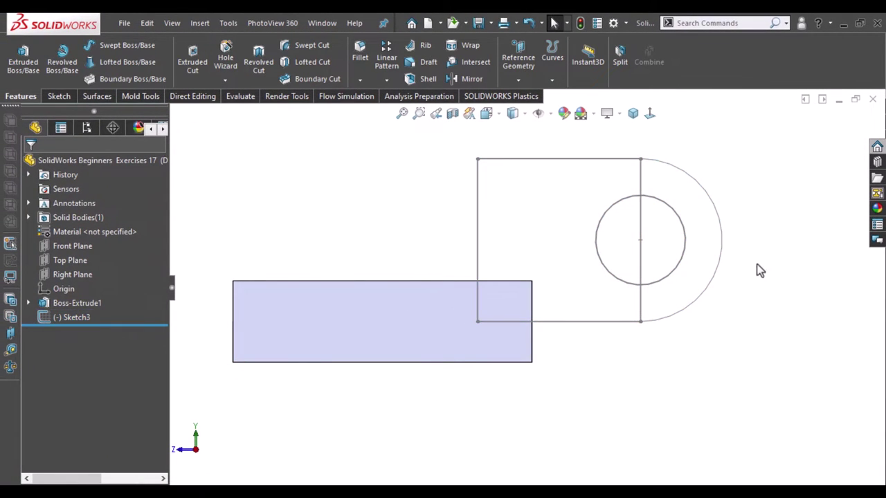
left_click(59, 323)
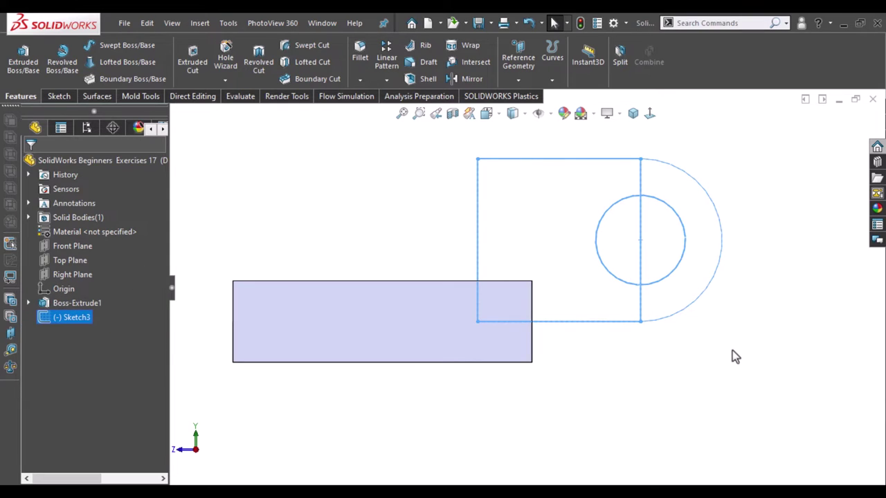
left_click(742, 250)
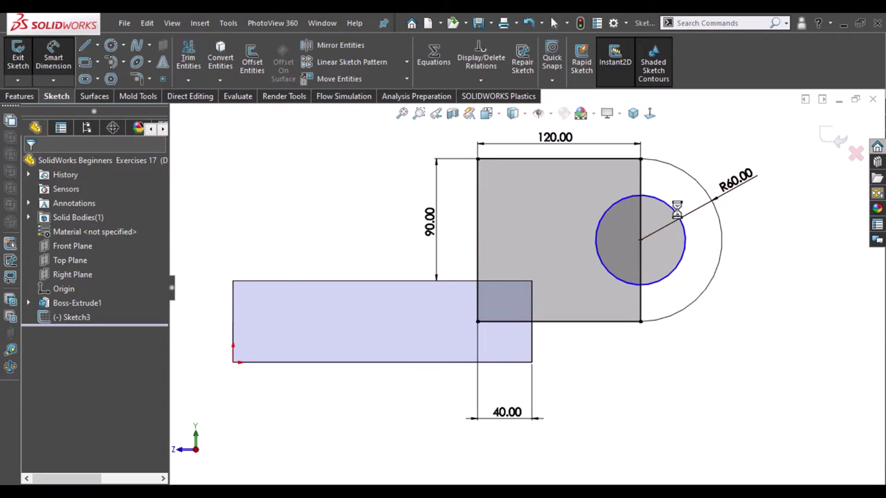
left_click(704, 166)
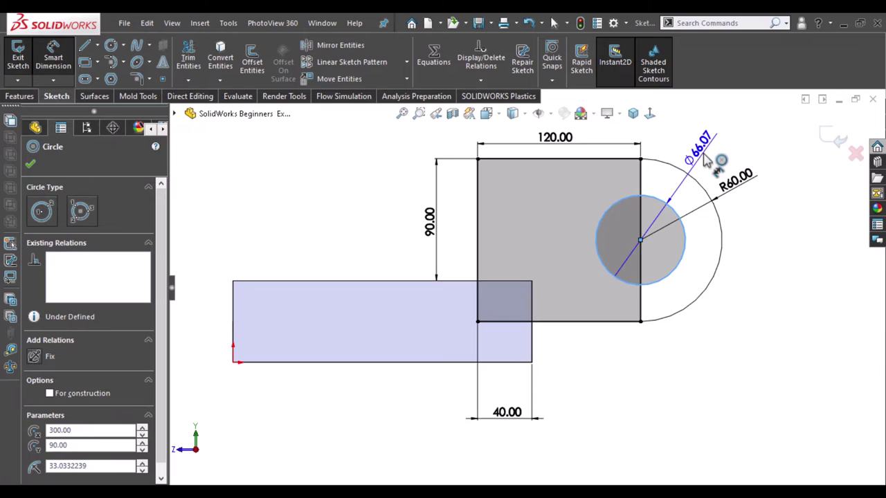
left_click(706, 160)
type("50")
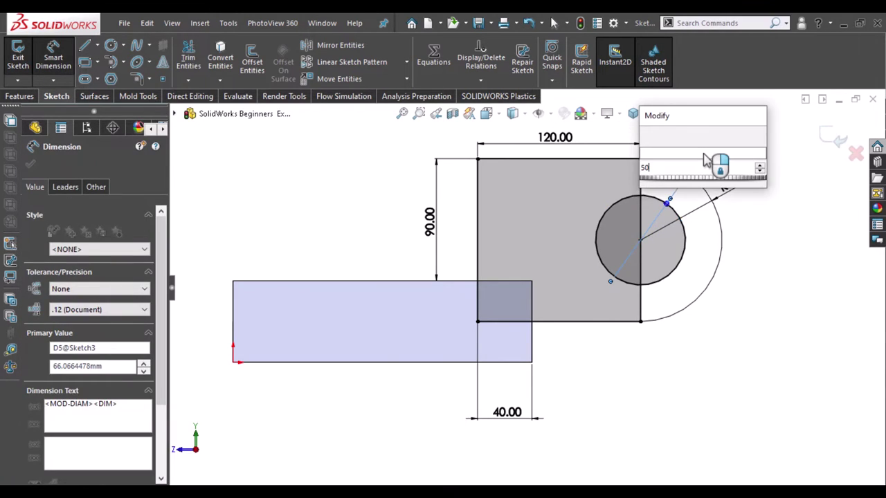
key("Escape")
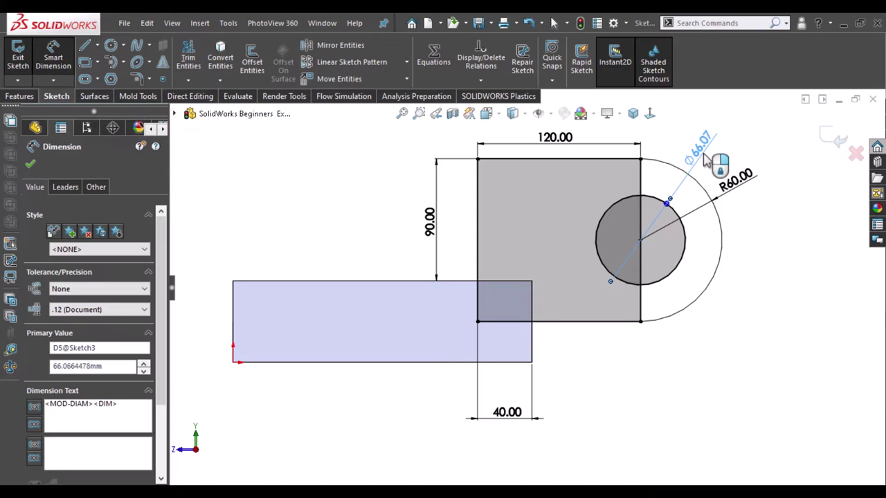
left_click(758, 301)
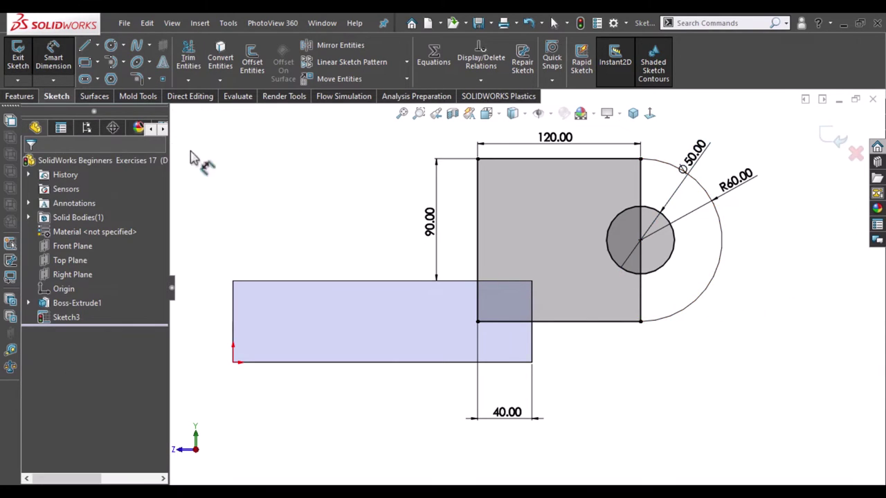
Step: Make the vertical line between rectangle and arc construction geometry, then view isometric
left_click(53, 59)
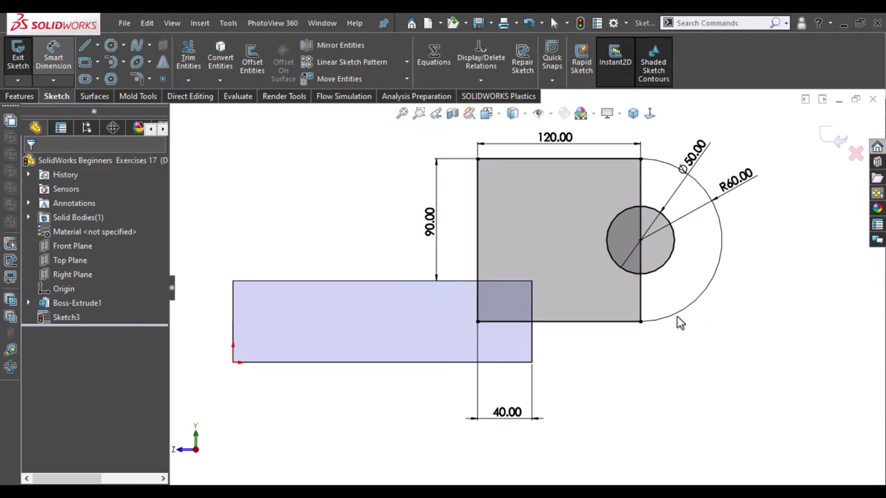
left_click(642, 303)
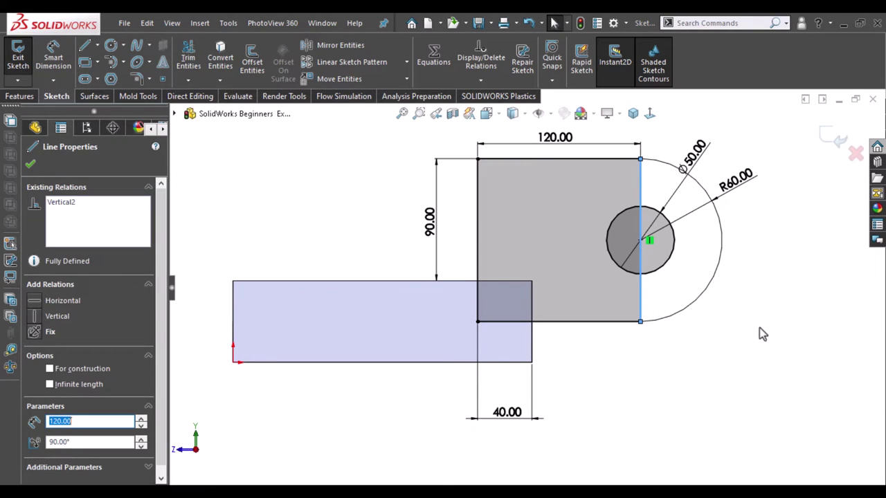
left_click(710, 333)
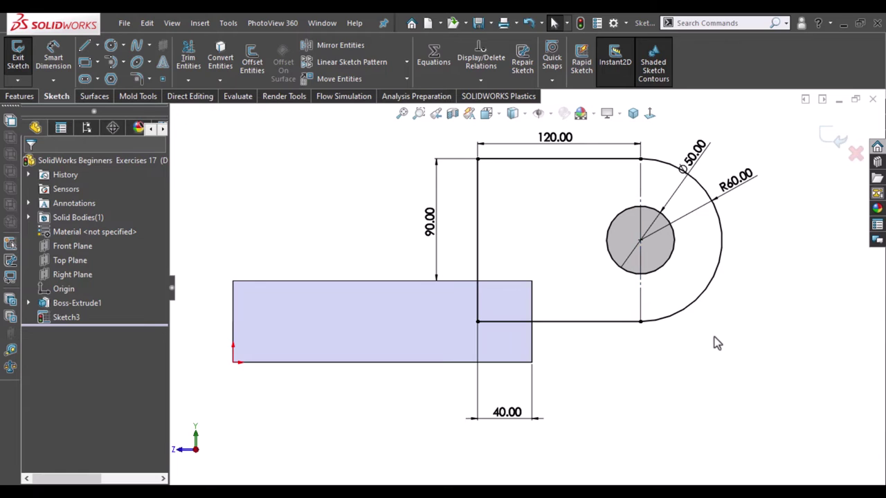
key("ctrl+7")
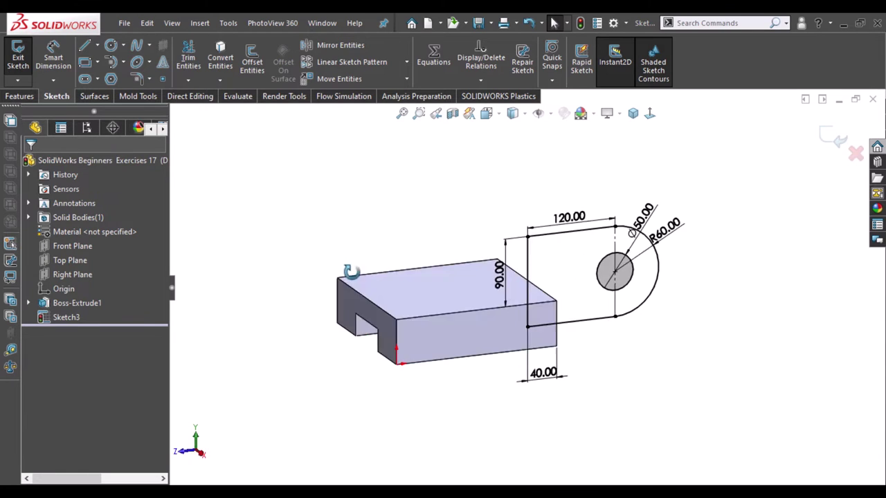
Step: Extrude the lug sketch 75 mm Mid Plane with reversed direction
left_click(22, 96)
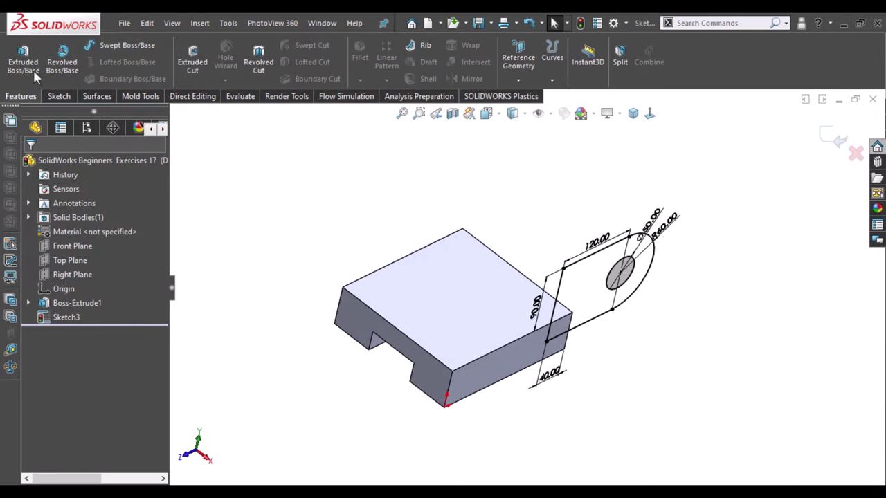
left_click(28, 61)
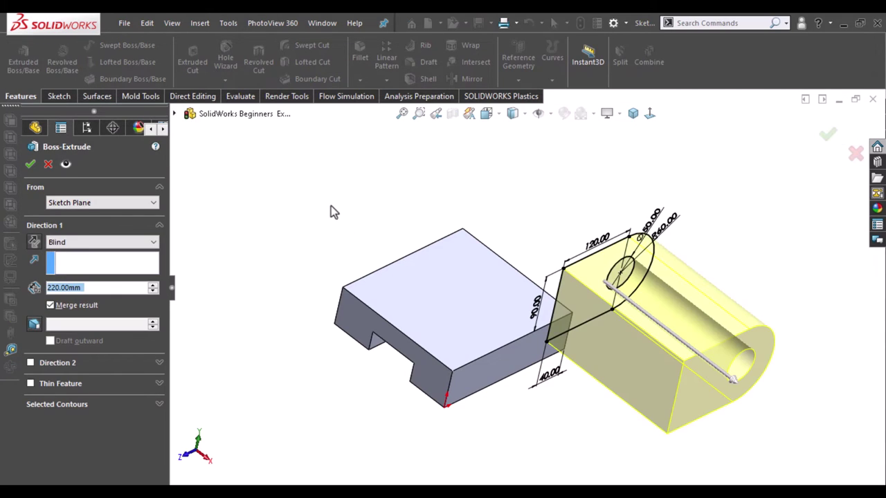
left_click(34, 242)
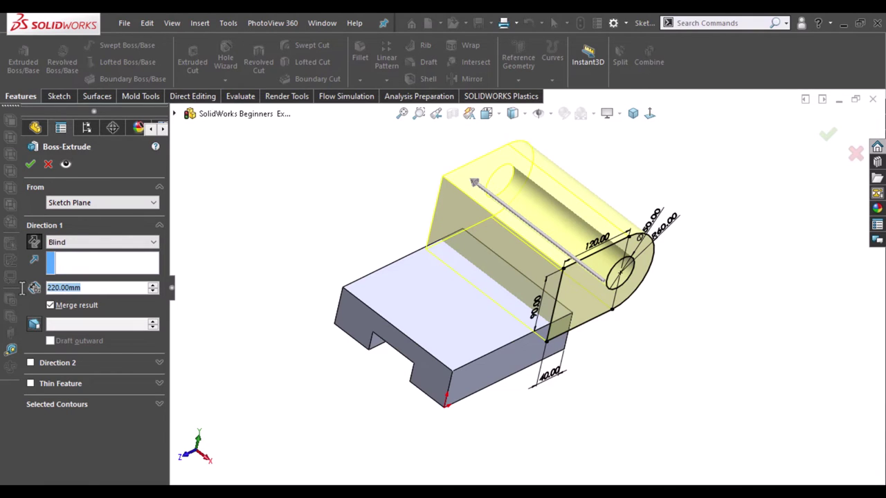
type("75")
key("Return")
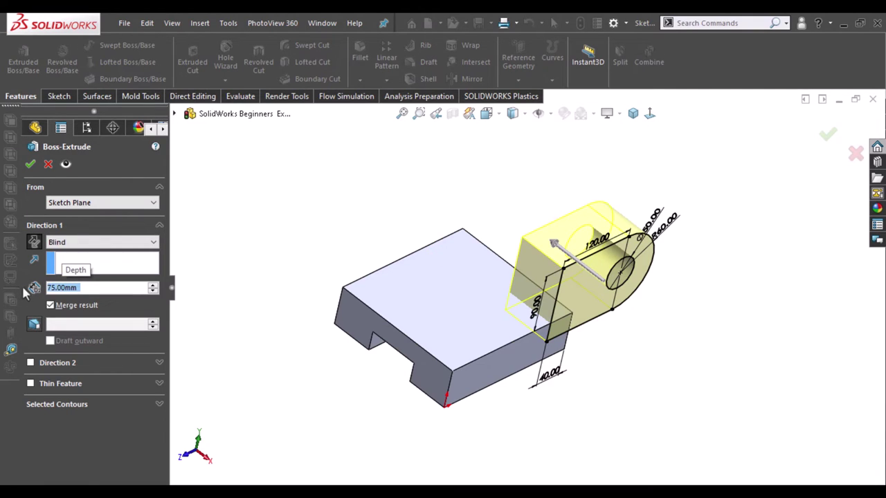
left_click(56, 243)
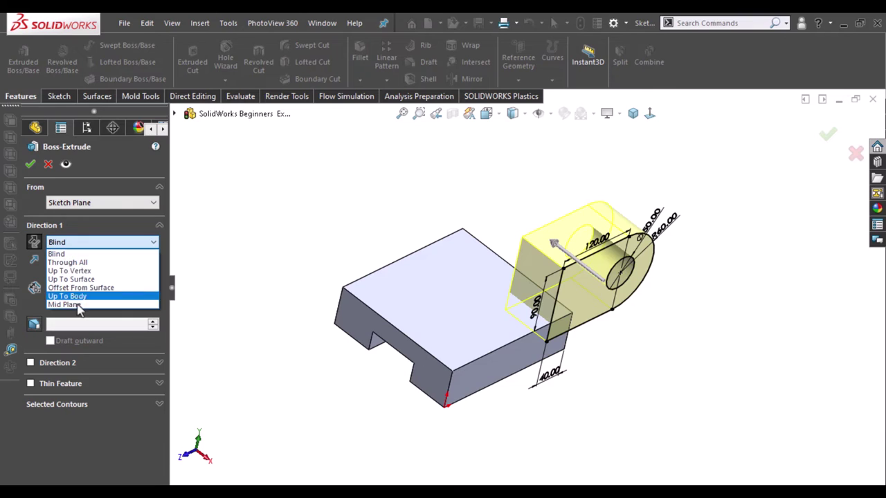
left_click(77, 306)
Step: Start the extrusion from a reversed 100 mm offset and confirm
left_click(80, 204)
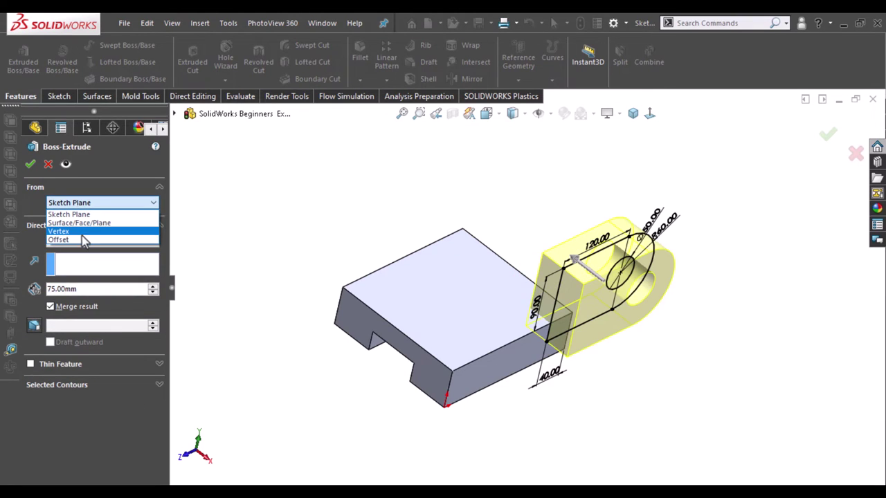
left_click(81, 240)
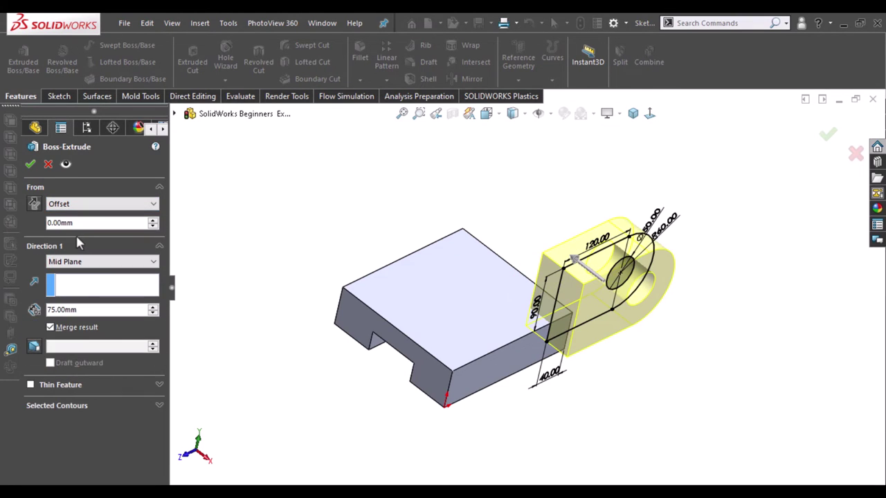
type("1")
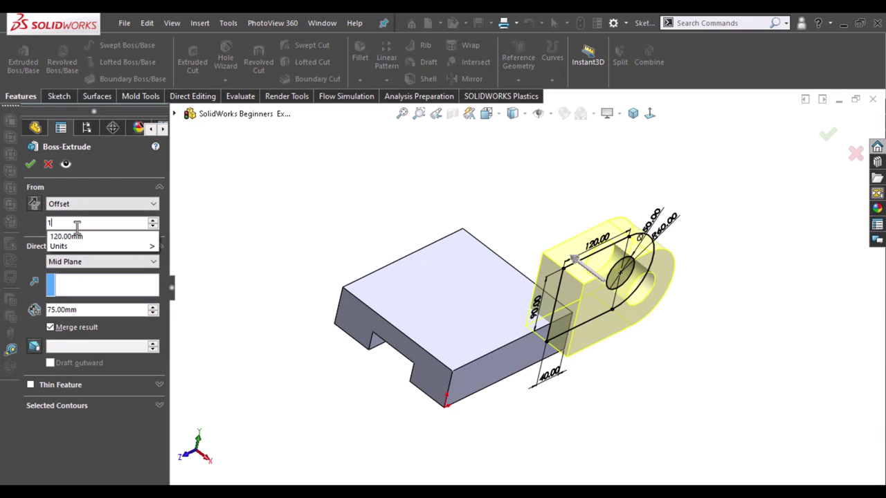
type("00")
key("Return")
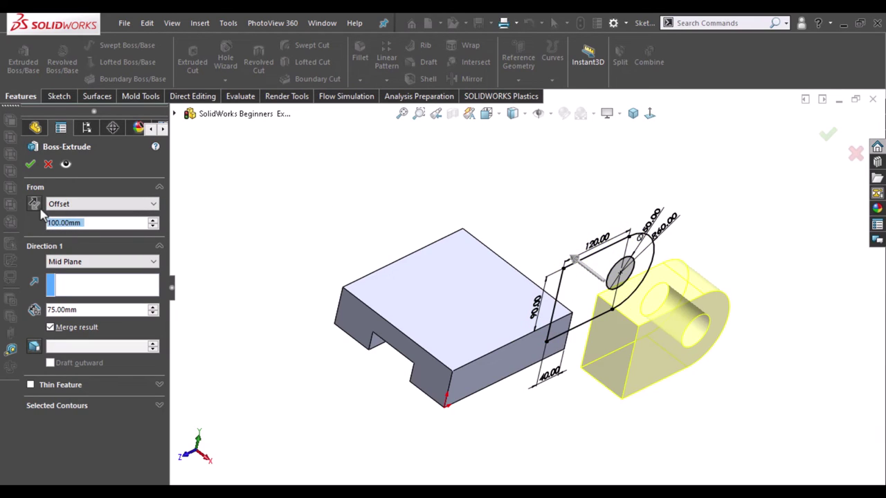
left_click(34, 204)
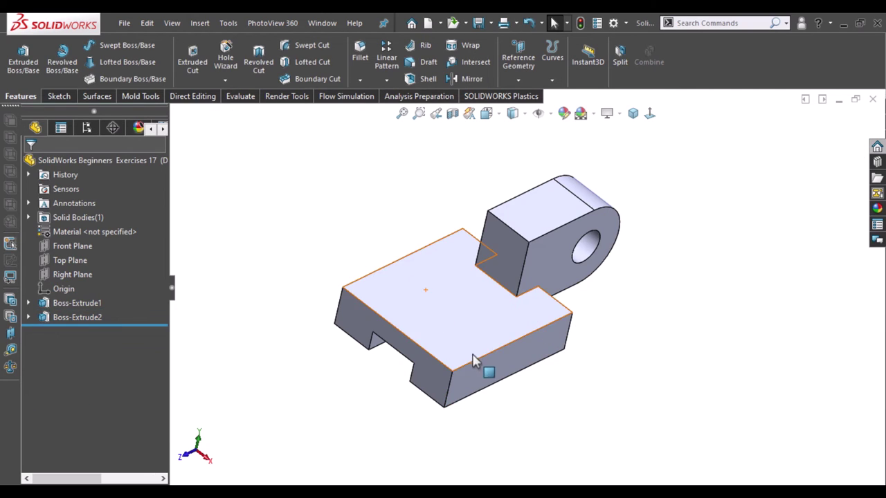
Step: Orbit around the new lug, then return to the isometric view
mouse_move(480, 365)
middle_mouse_down()
mouse_move(488, 301)
mouse_move(401, 213)
mouse_move(388, 164)
mouse_move(453, 244)
mouse_move(671, 158)
middle_mouse_up()
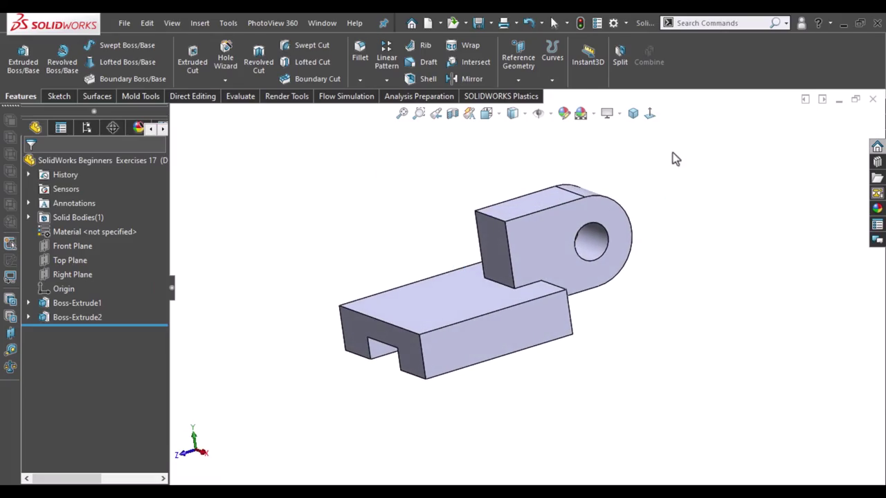
left_click(632, 113)
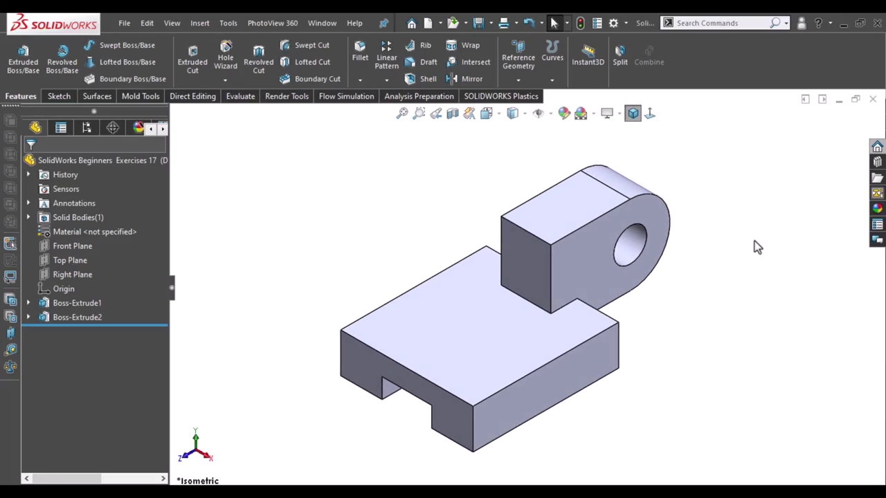